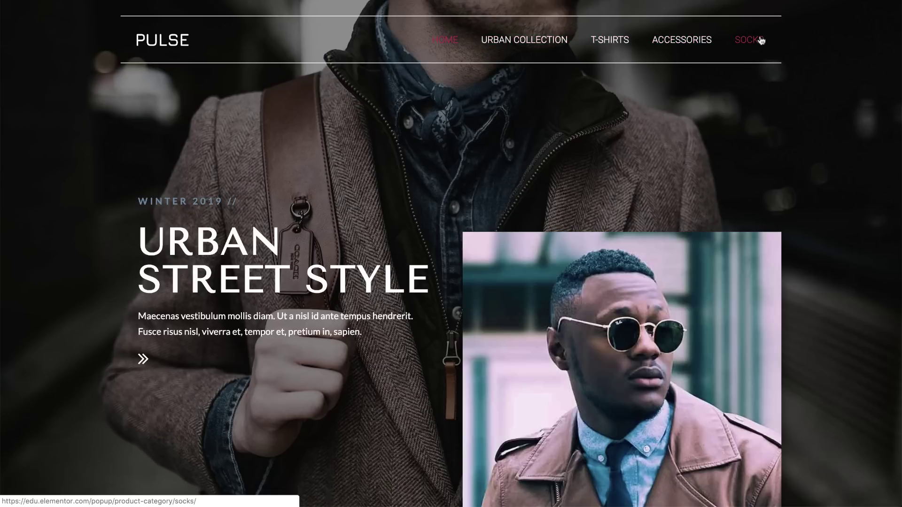
# Open the Accessories category page from the PULSE store's top navigation
pyautogui.click(681, 45)
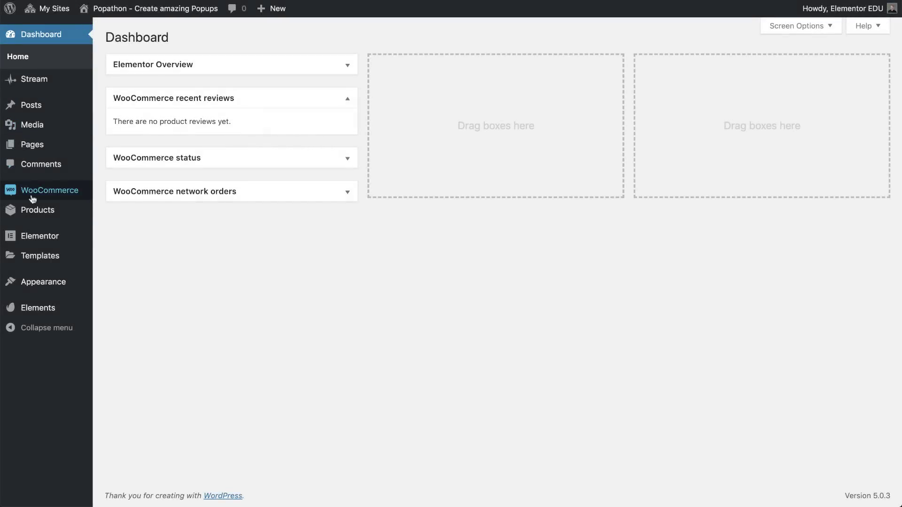
# Go to Products > Categories to list Socks, Accessories, T-shirts and Urban Collection
pyautogui.moveTo(32, 210)
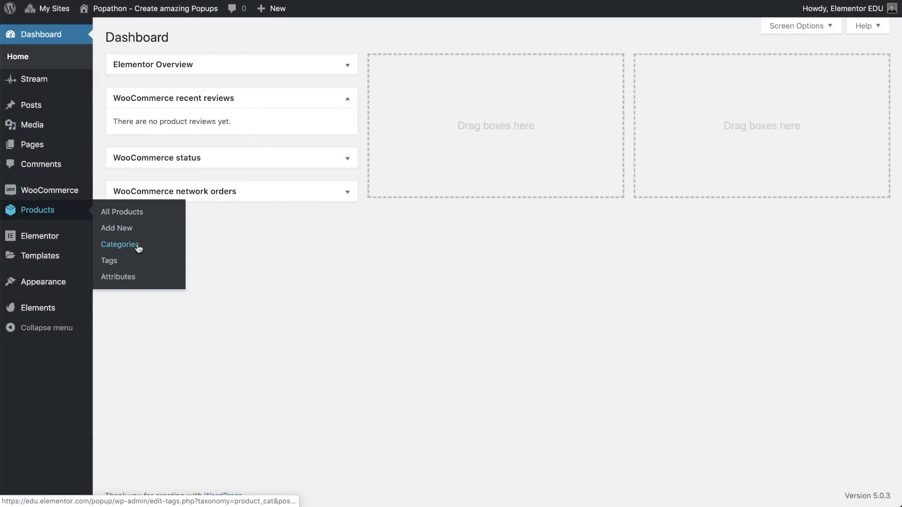
pyautogui.click(120, 245)
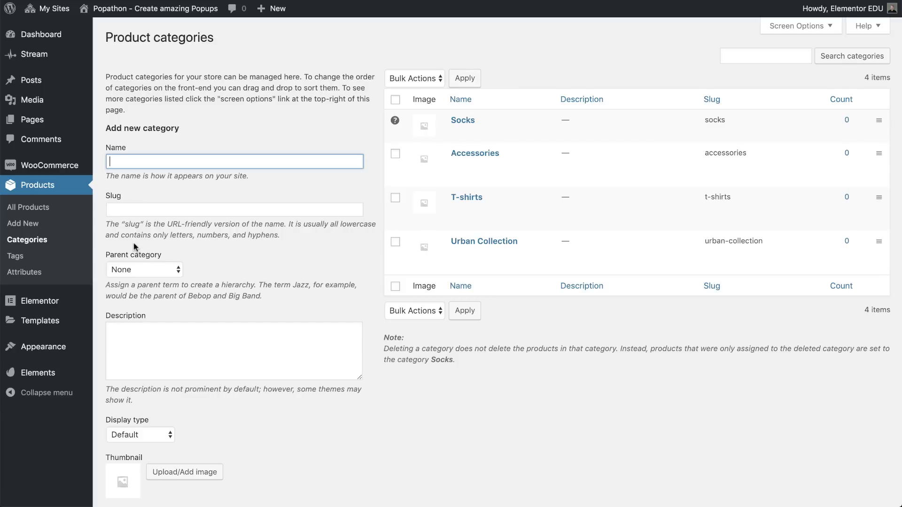
# Open the Accessories archive template from Theme Builder in Elementor
pyautogui.moveTo(79, 332)
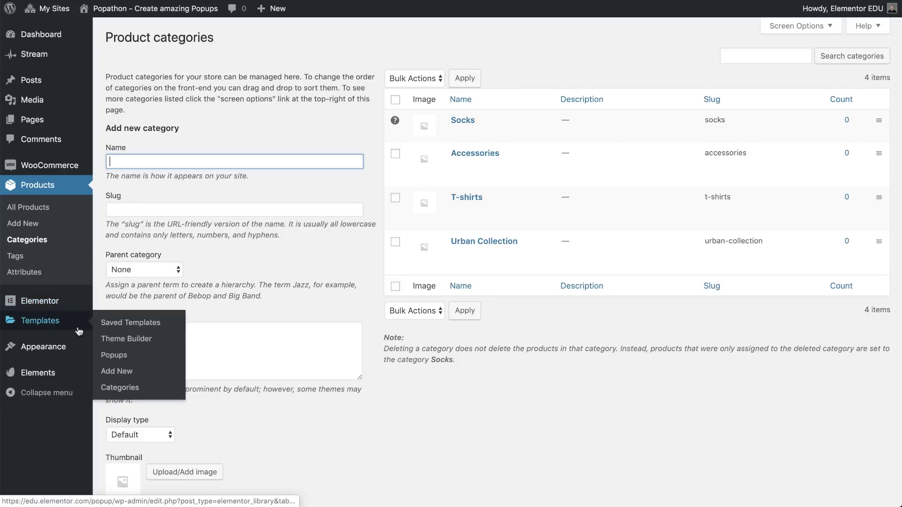
pyautogui.click(110, 339)
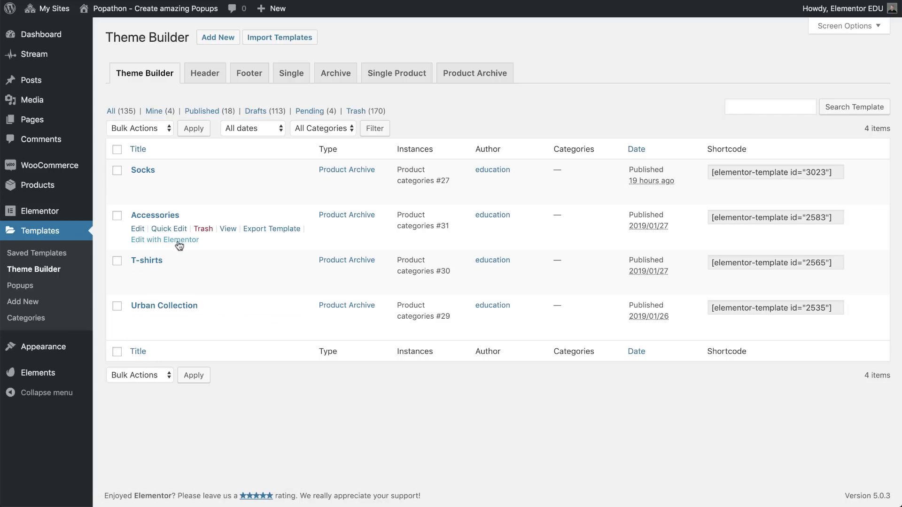
pyautogui.click(178, 240)
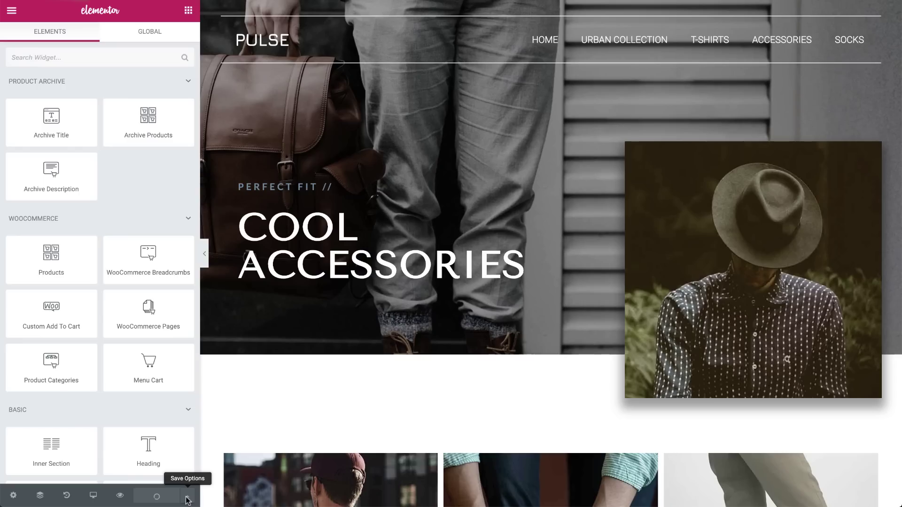
# Add an include display condition for Product categories: Accessories and save the template
pyautogui.click(187, 500)
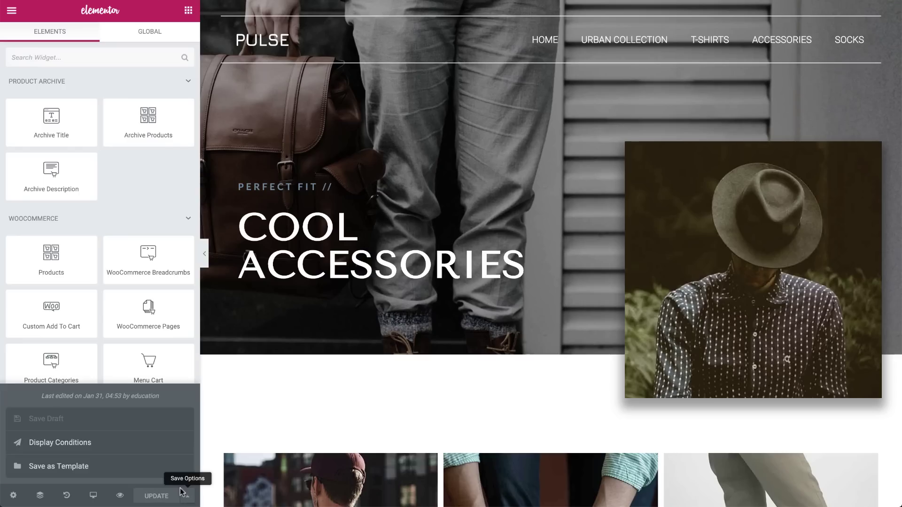
pyautogui.click(167, 449)
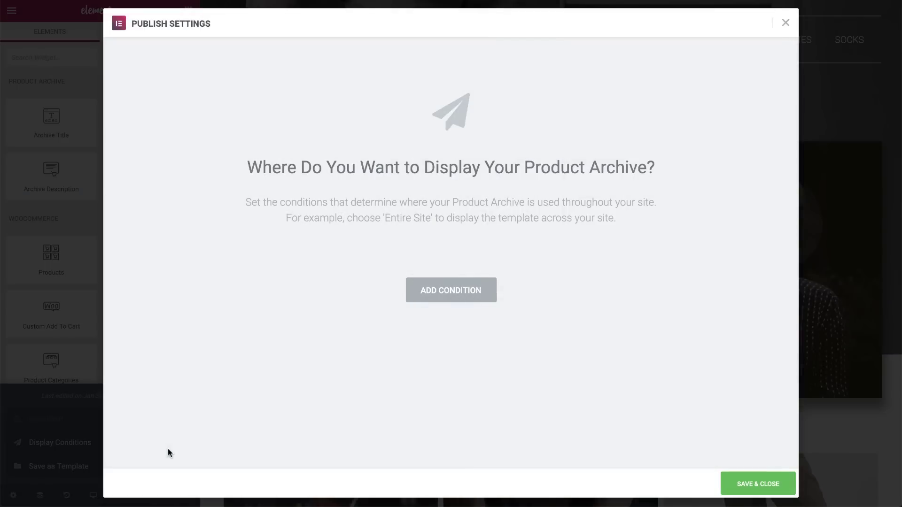
pyautogui.click(428, 290)
pyautogui.click(399, 270)
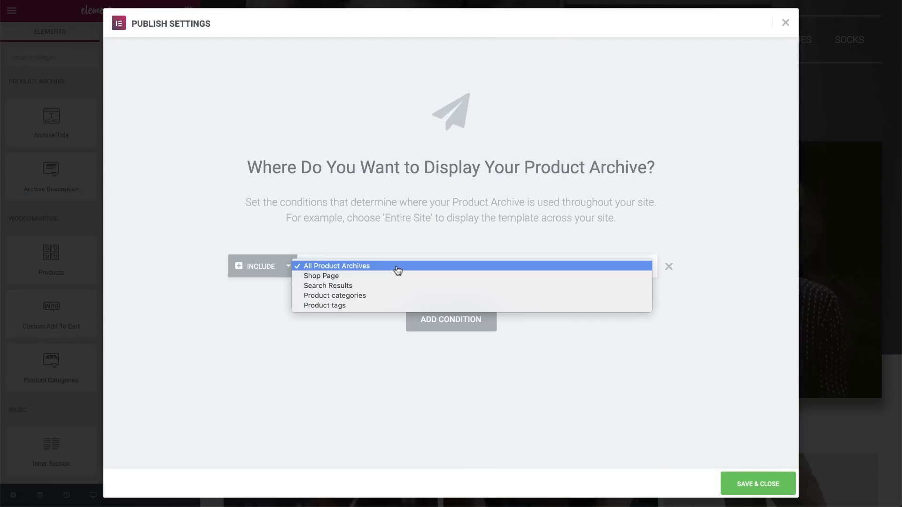
pyautogui.click(382, 294)
pyautogui.click(517, 278)
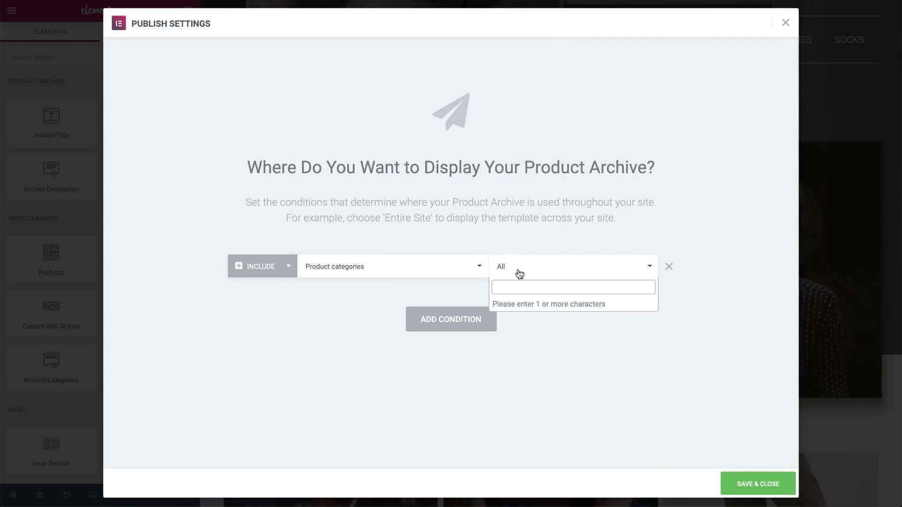
pyautogui.write('acc')
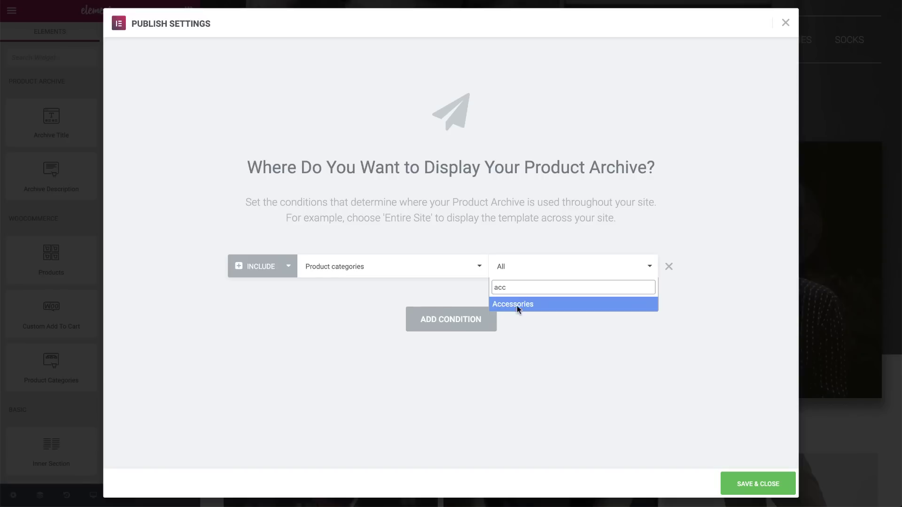
pyautogui.click(517, 306)
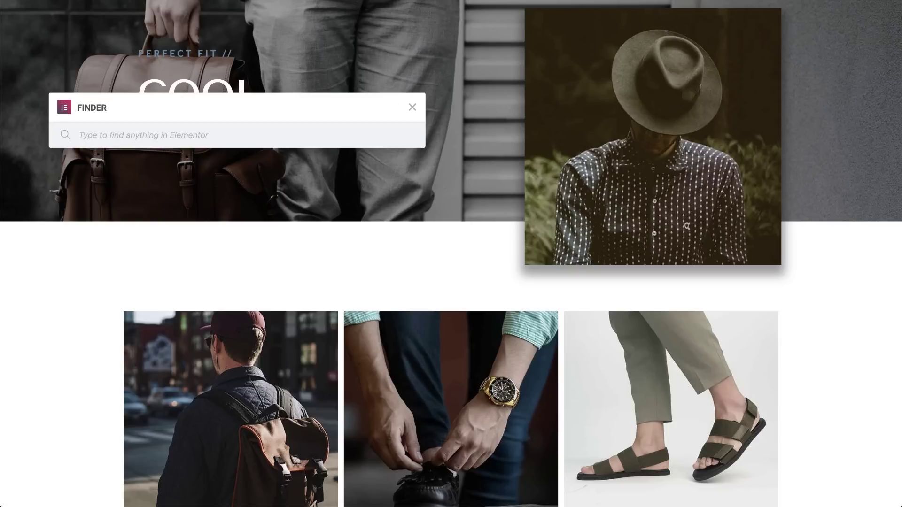
# Create the popup 'Accessories Pop up' and insert the saved Accessories template from My Templates
pyautogui.write('add new')
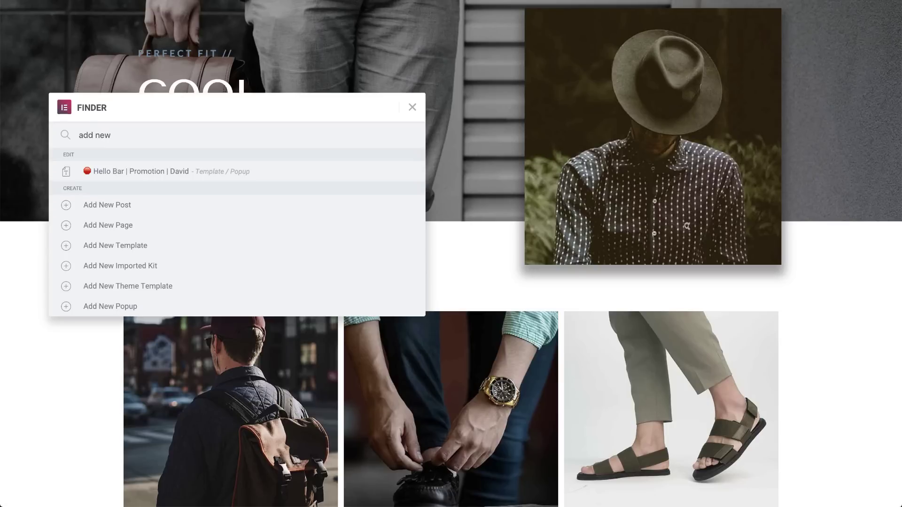
pyautogui.click(332, 306)
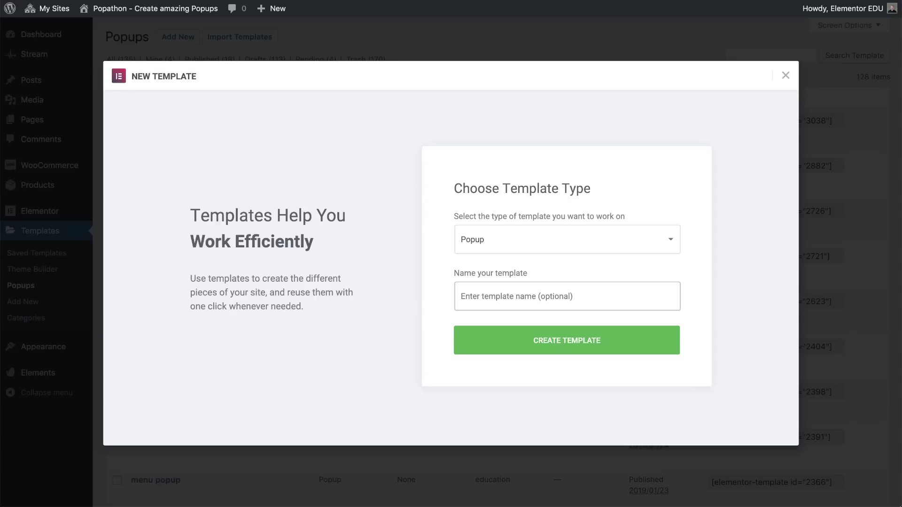
pyautogui.write('Accessories Pop up')
pyautogui.click(638, 345)
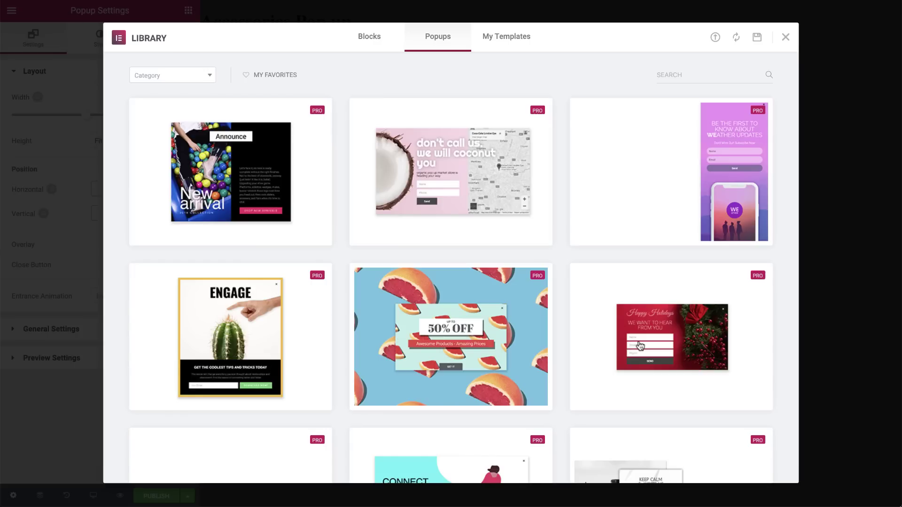
pyautogui.click(504, 38)
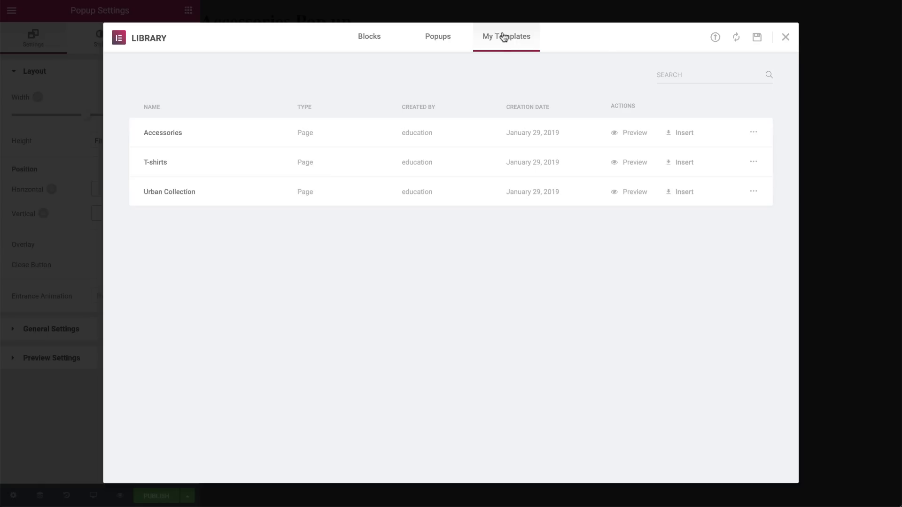
pyautogui.click(677, 137)
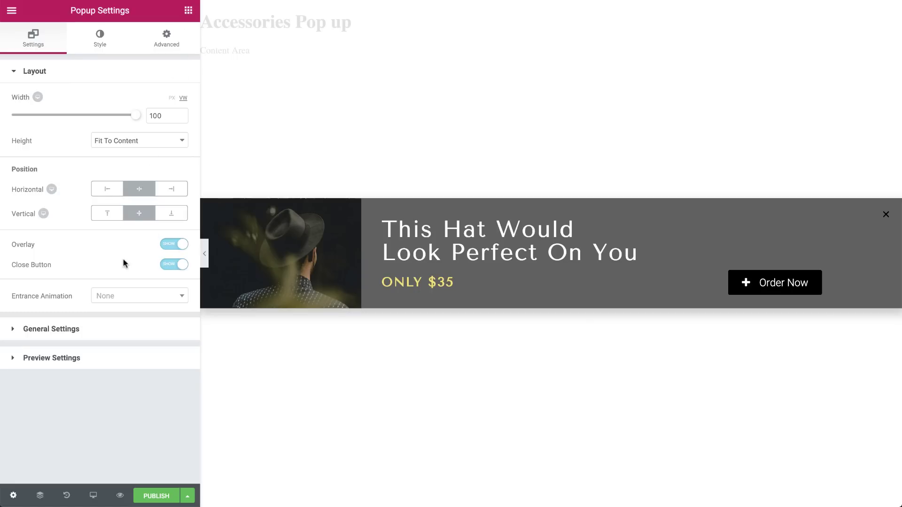
# Set the popup's entrance animation to Slide In Left
pyautogui.click(121, 296)
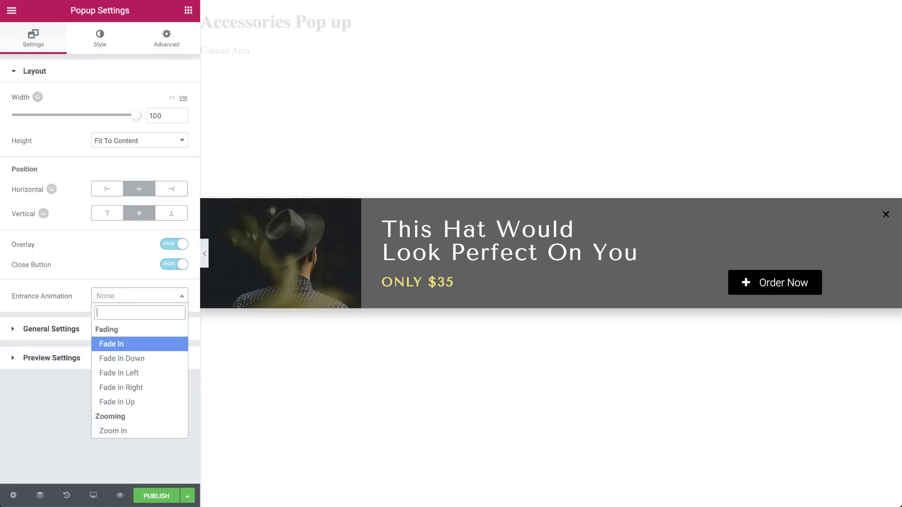
pyautogui.write('slide')
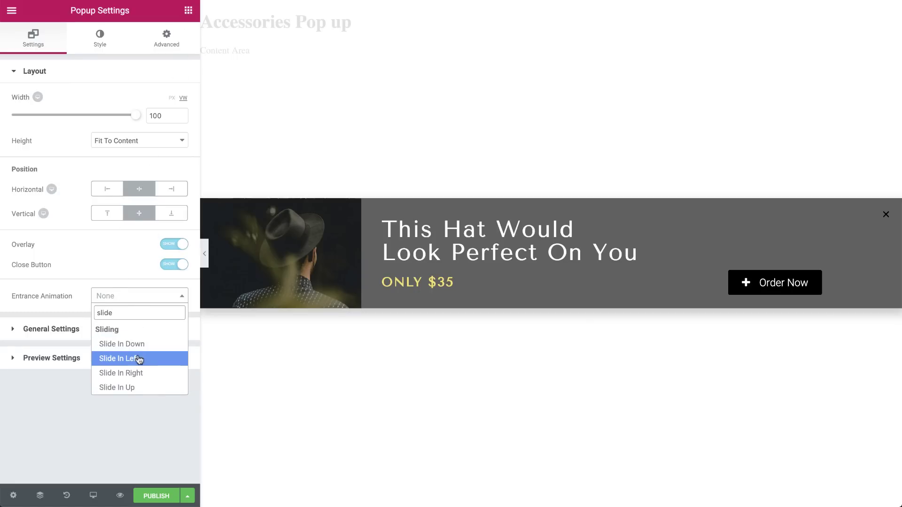
pyautogui.click(136, 359)
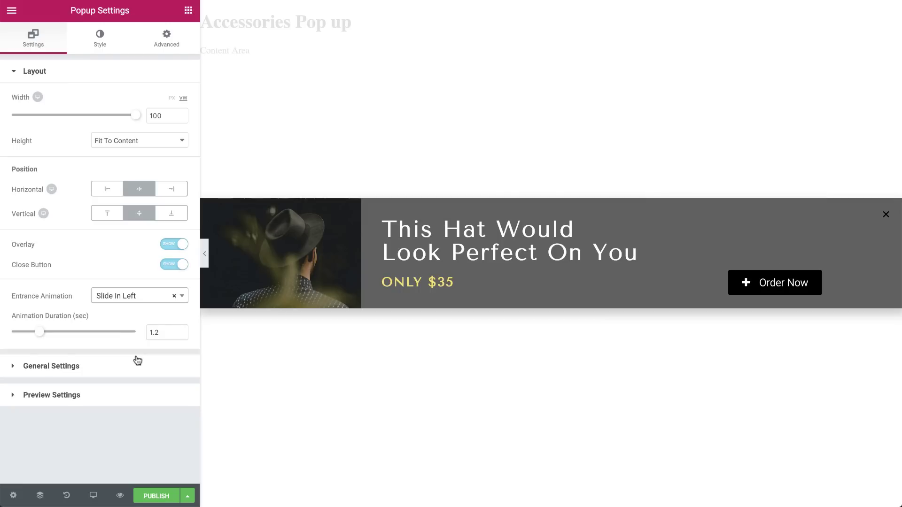
# Turn on Disable Page Scrolling in the popup's Advanced settings
pyautogui.click(165, 38)
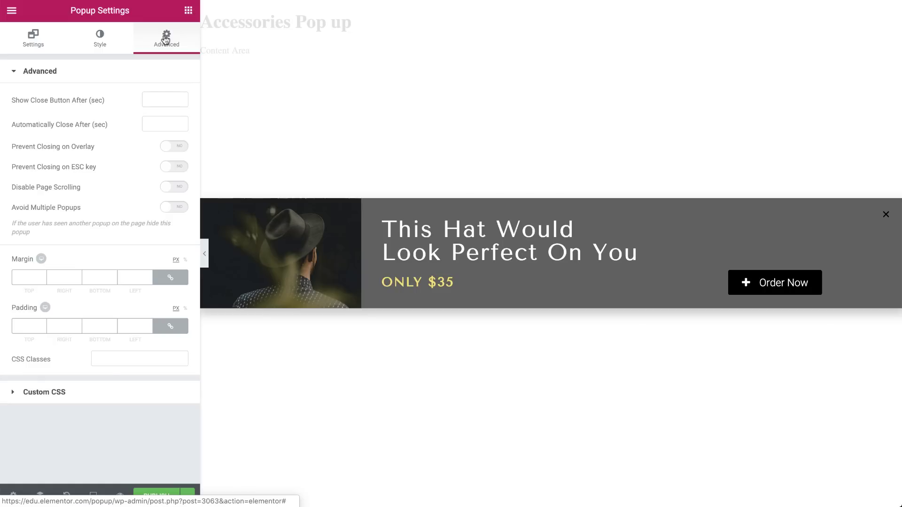
pyautogui.click(171, 187)
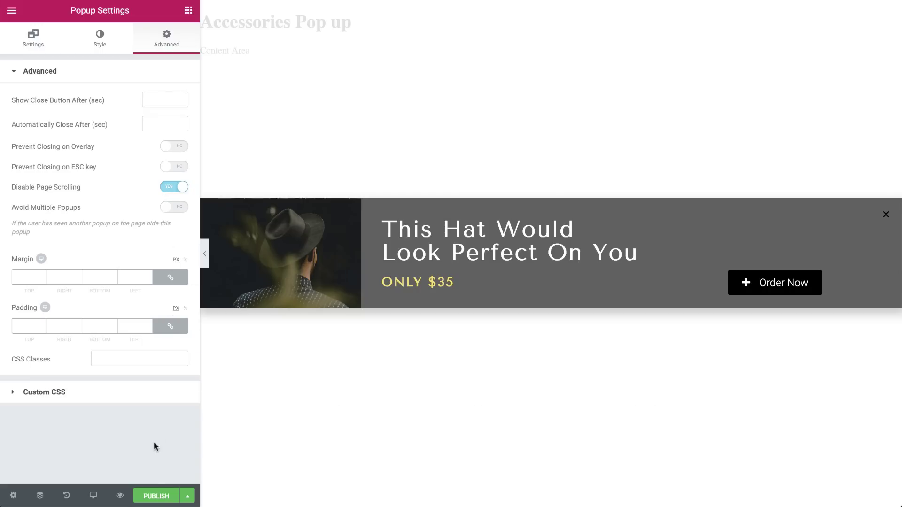
# In publish settings, include the popup on WooCommerce Product categories: Accessories
pyautogui.click(153, 495)
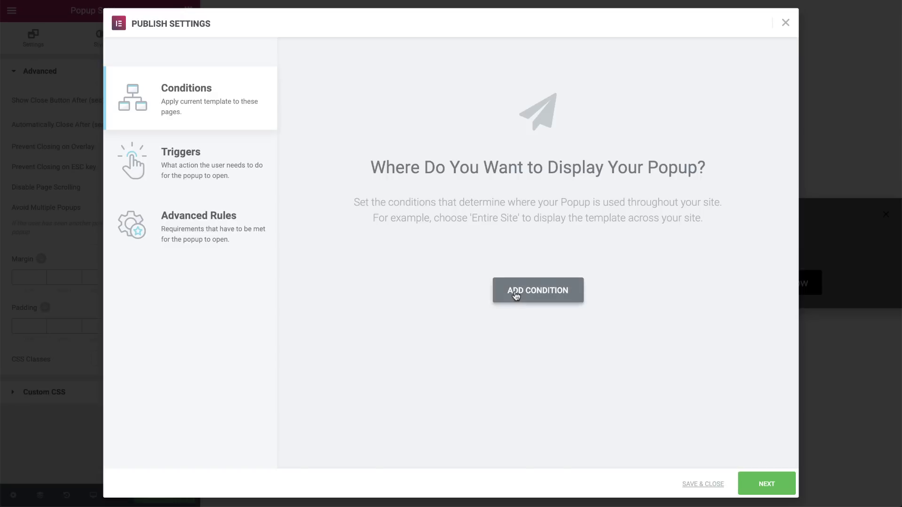
pyautogui.click(515, 294)
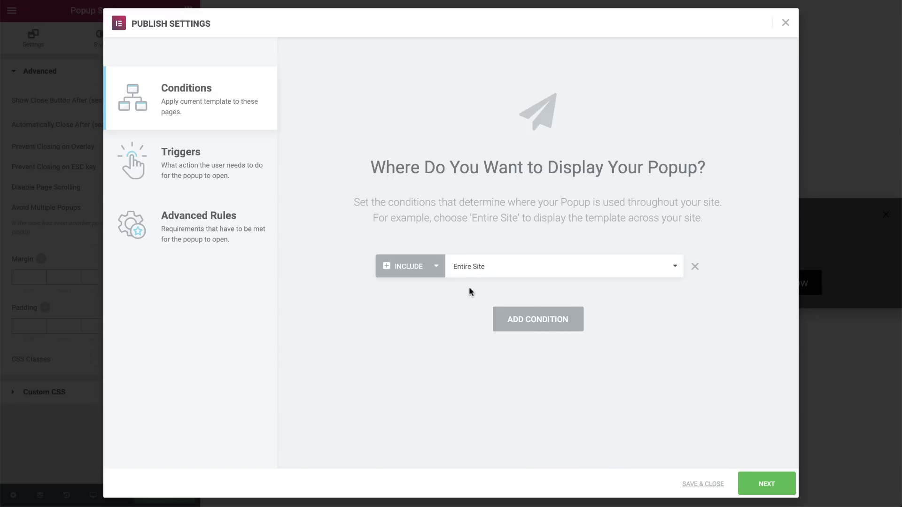
pyautogui.click(587, 271)
pyautogui.click(534, 296)
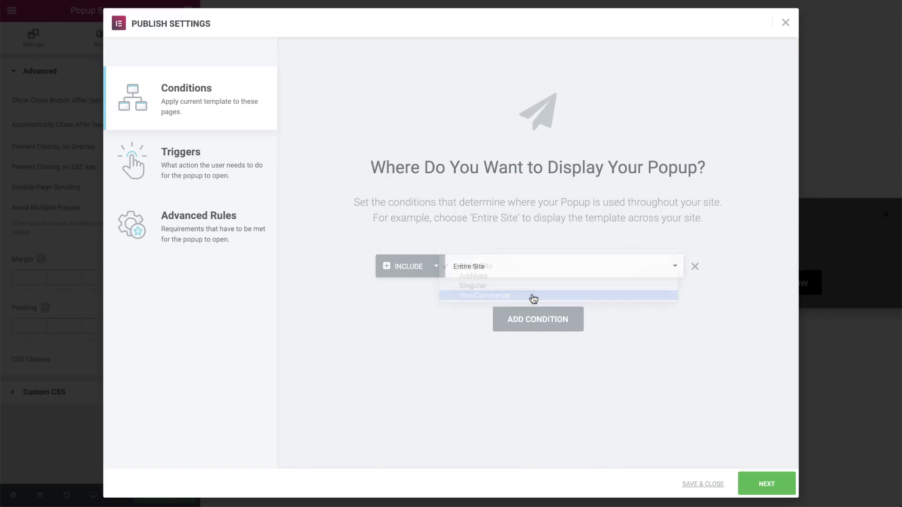
pyautogui.click(589, 271)
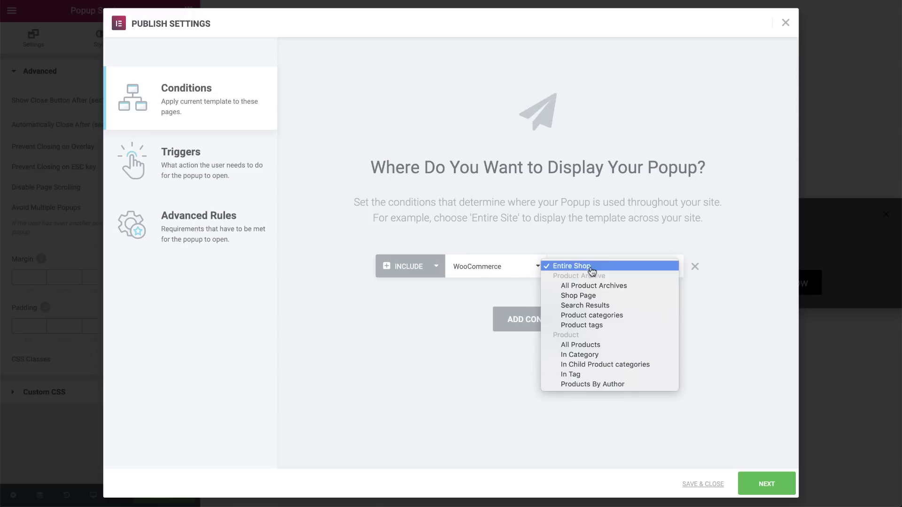
pyautogui.click(593, 315)
pyautogui.click(641, 271)
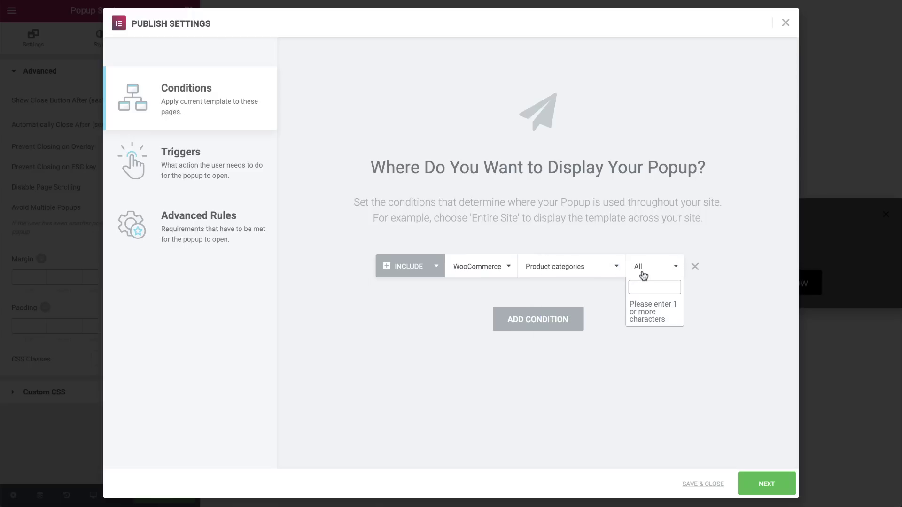
pyautogui.write('acc')
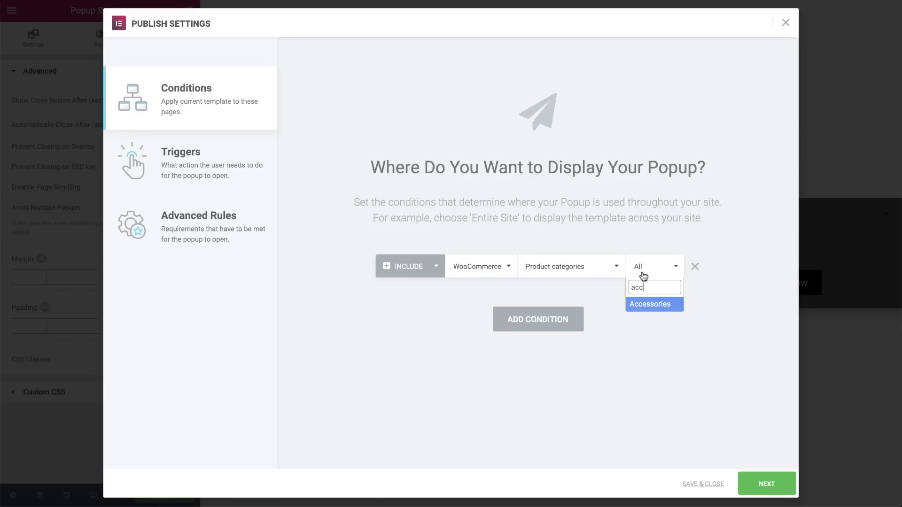
pyautogui.click(642, 303)
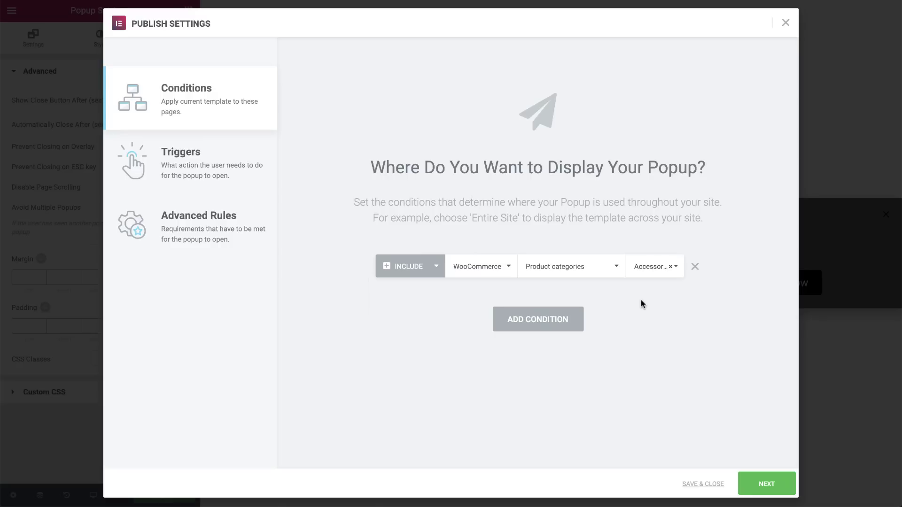
pyautogui.click(767, 484)
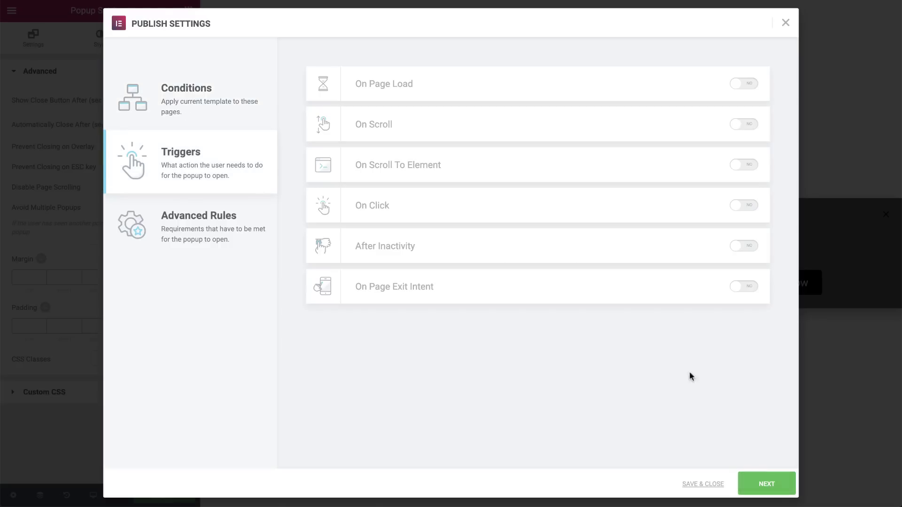
# Enable the On Scroll trigger, direction Down, within 8% instead of 50%
pyautogui.click(741, 125)
pyautogui.click(675, 124)
pyautogui.moveTo(675, 124); pyautogui.dragTo(657, 124)
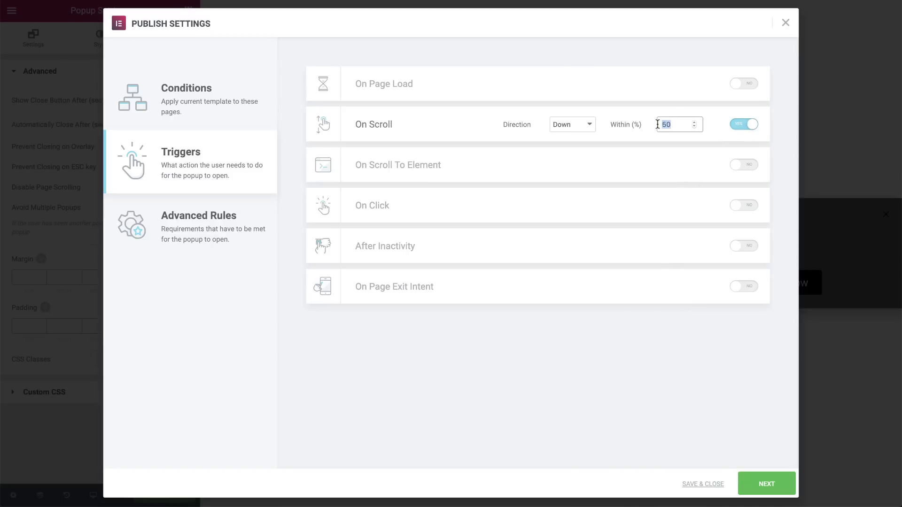
pyautogui.write('8')
# Restrict the popup to Desktop devices, removing Mobile and Tablet, and save the publish settings
pyautogui.click(774, 485)
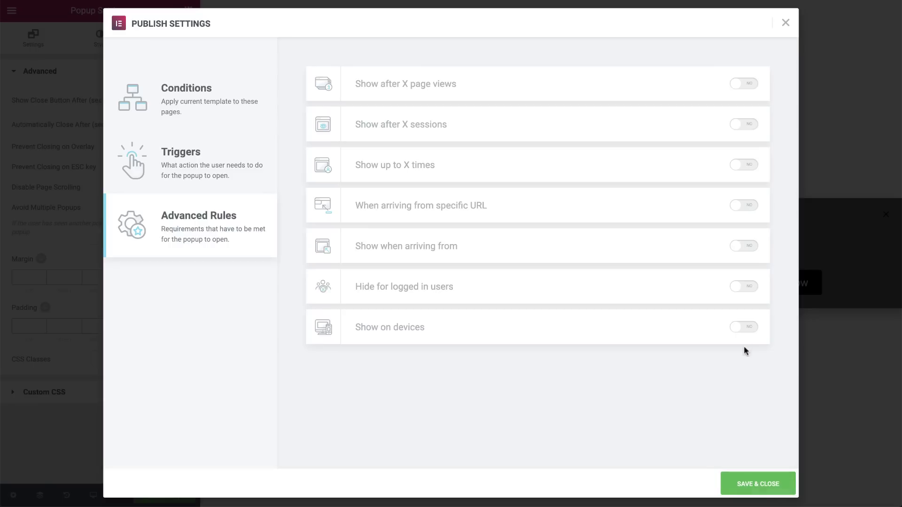
pyautogui.click(747, 328)
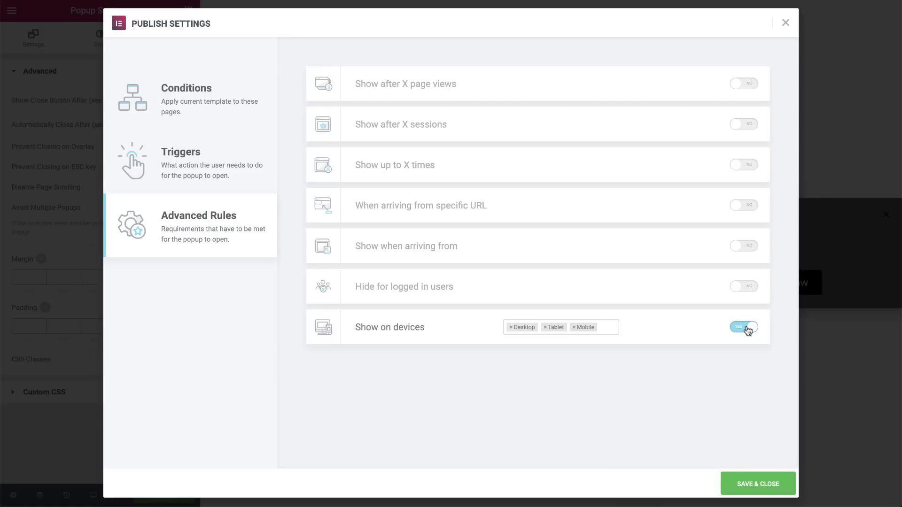
pyautogui.click(574, 327)
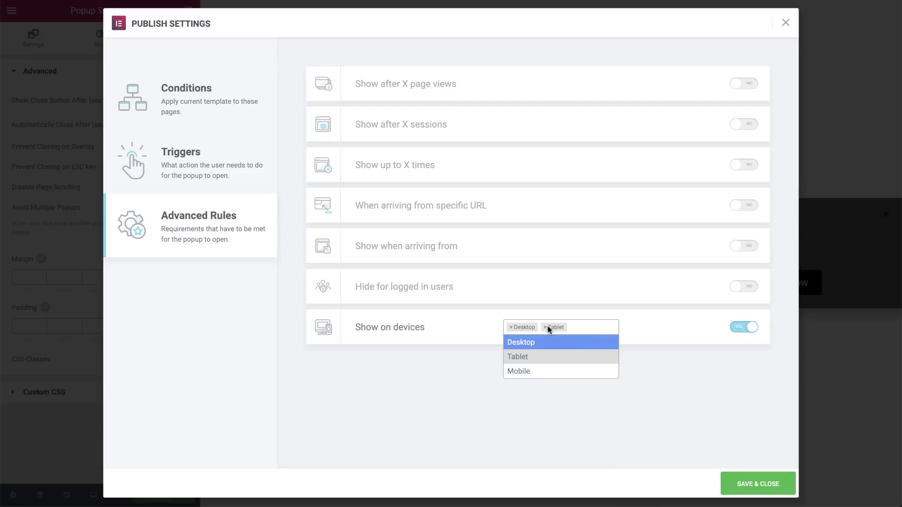
pyautogui.click(544, 327)
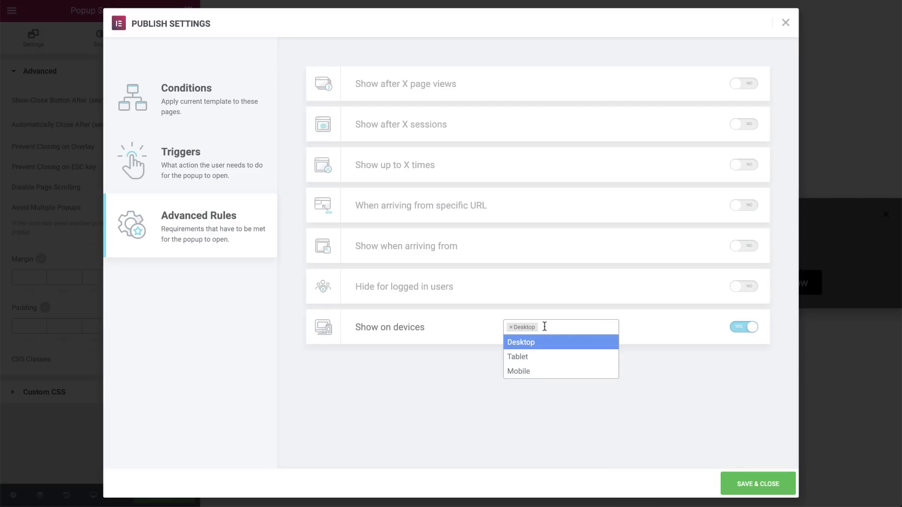
pyautogui.click(646, 331)
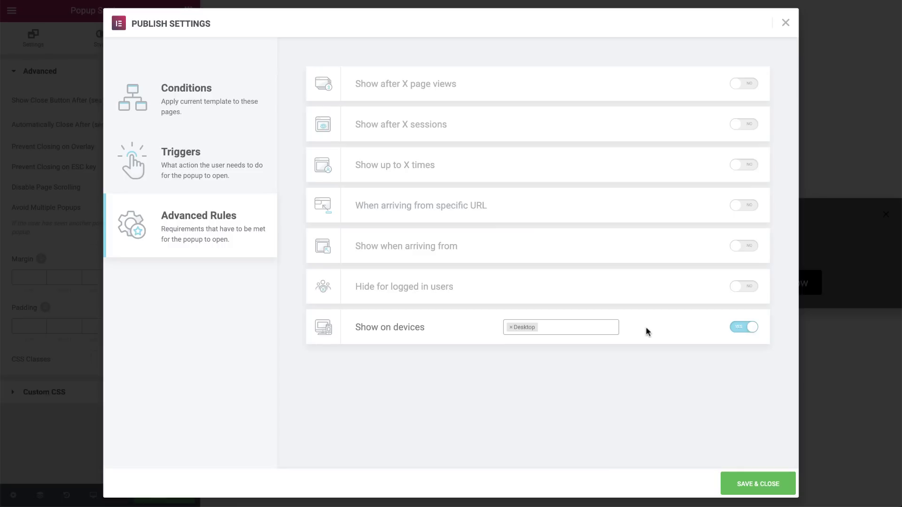
pyautogui.click(757, 484)
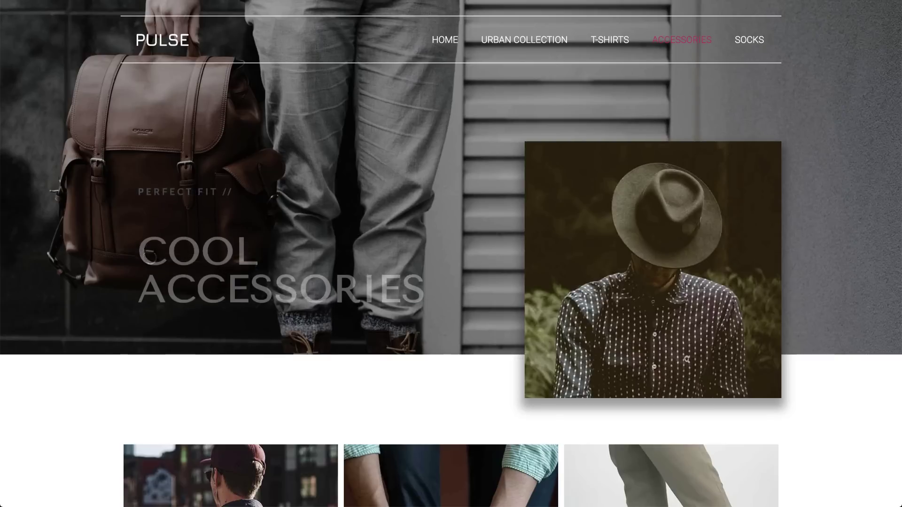
# Scroll down the live Accessories page until the hat popup appears
pyautogui.scroll(-2, 451, 253)
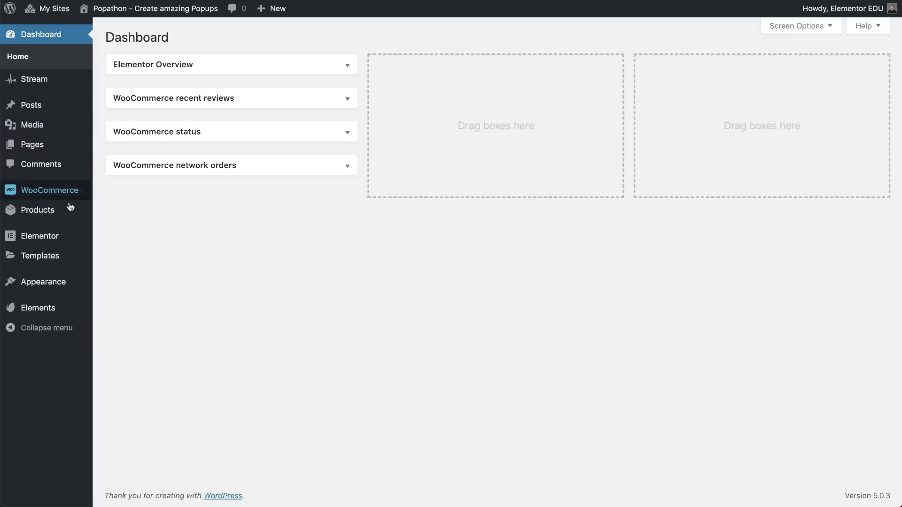
# In the Accessories archive template, set the hat image's Z-Index to 10000
pyautogui.click(133, 281)
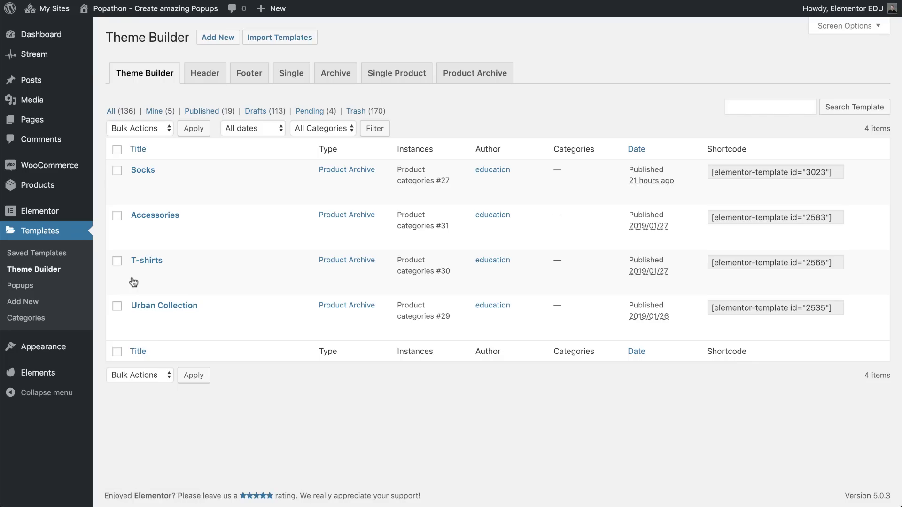
pyautogui.click(155, 234)
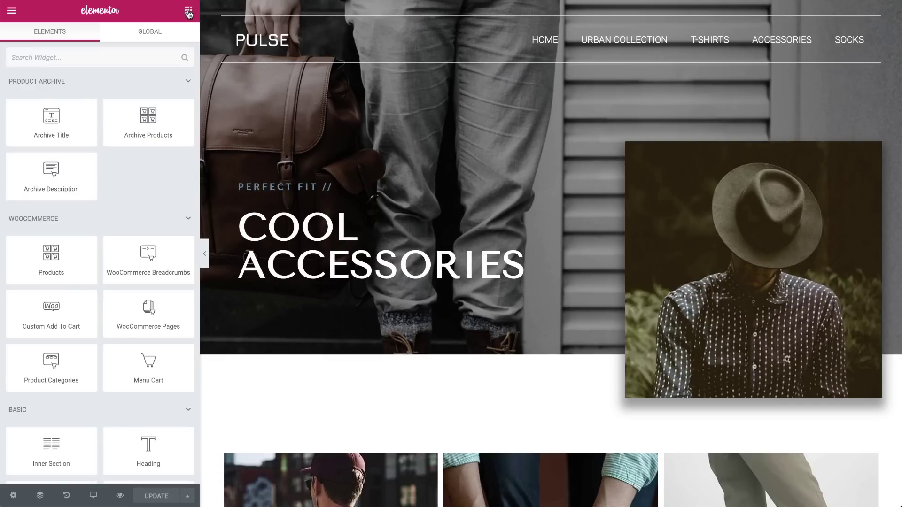
pyautogui.click(698, 212)
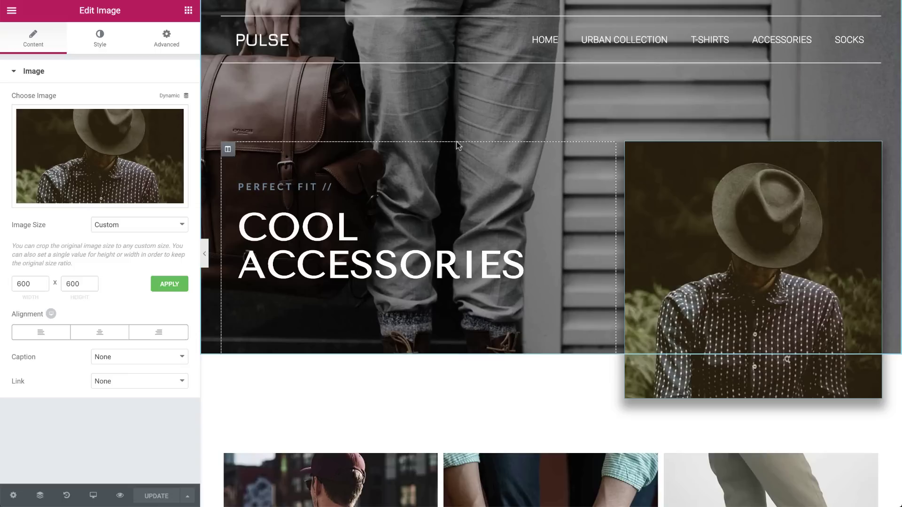
pyautogui.click(163, 39)
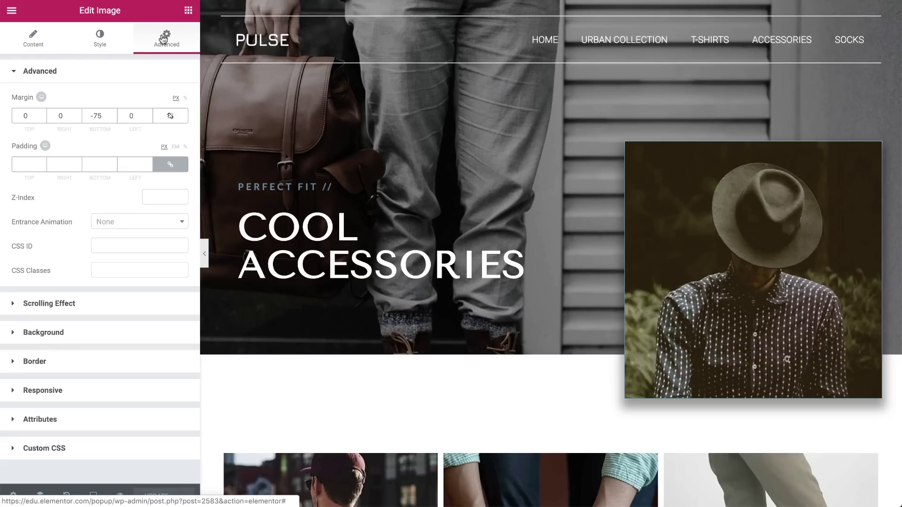
pyautogui.click(155, 197)
pyautogui.write('10')
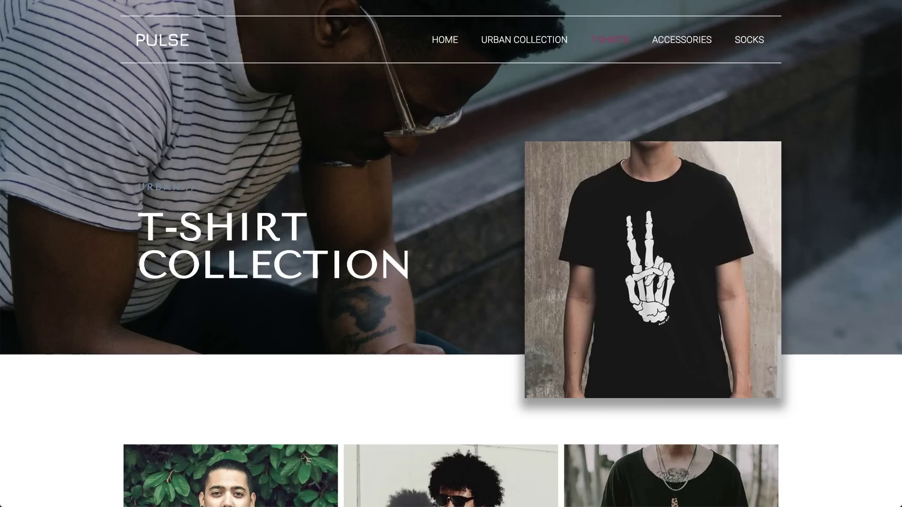
# Scroll down the live T-Shirt Collection page to review the hero image over the product photos
pyautogui.scroll(-3, 451, 254)
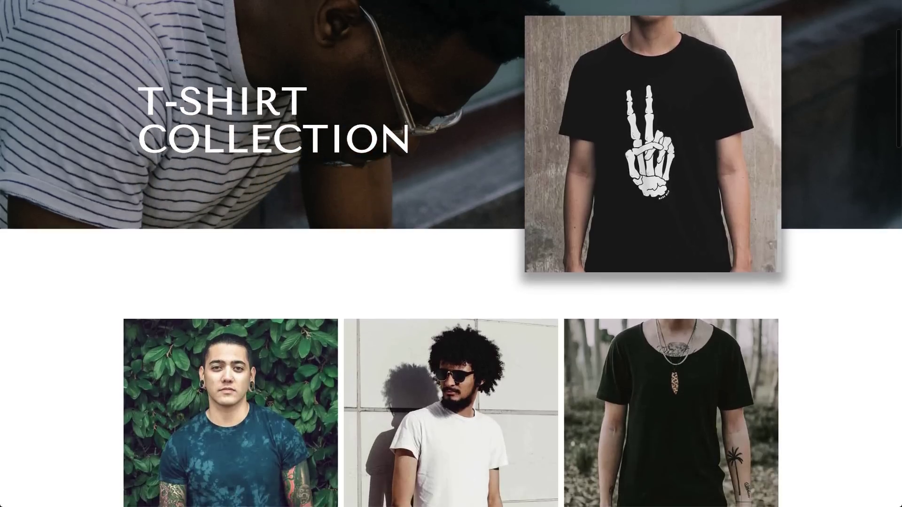